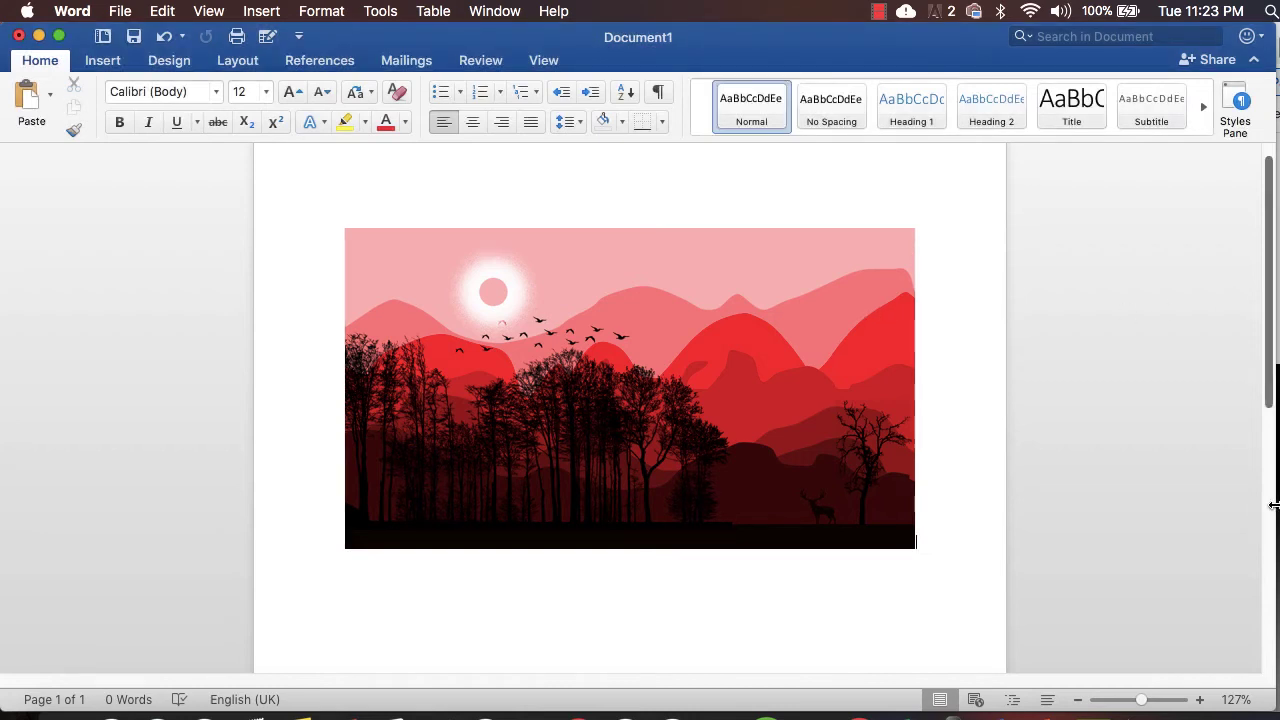
Step: Select the landscape picture and show the Rotate menu from Picture Format
drag(1273, 505, 1277, 507)
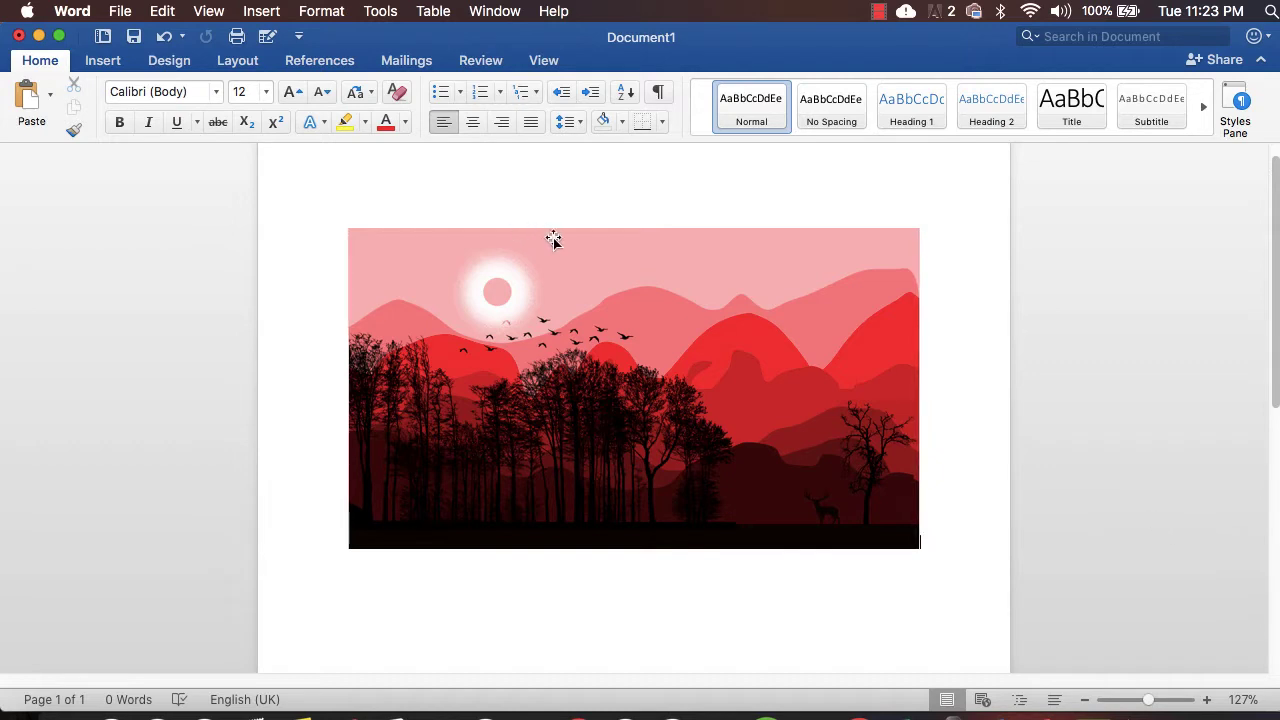
click(637, 286)
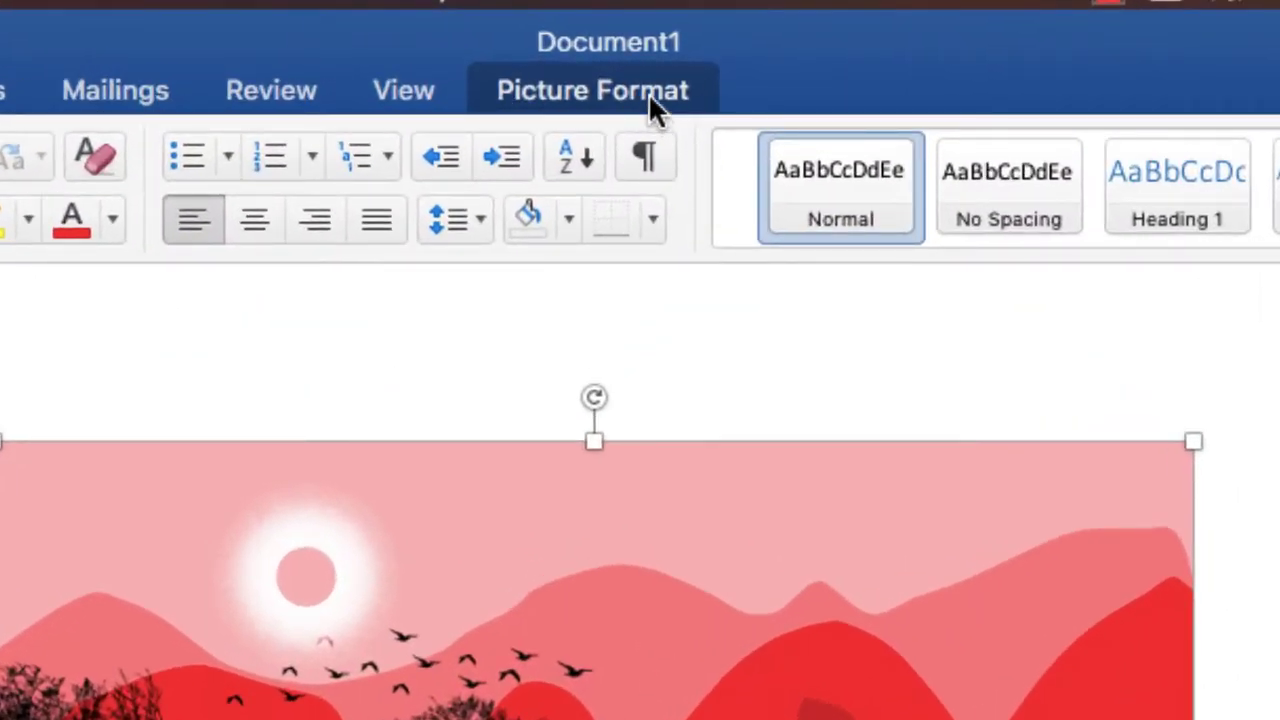
click(648, 95)
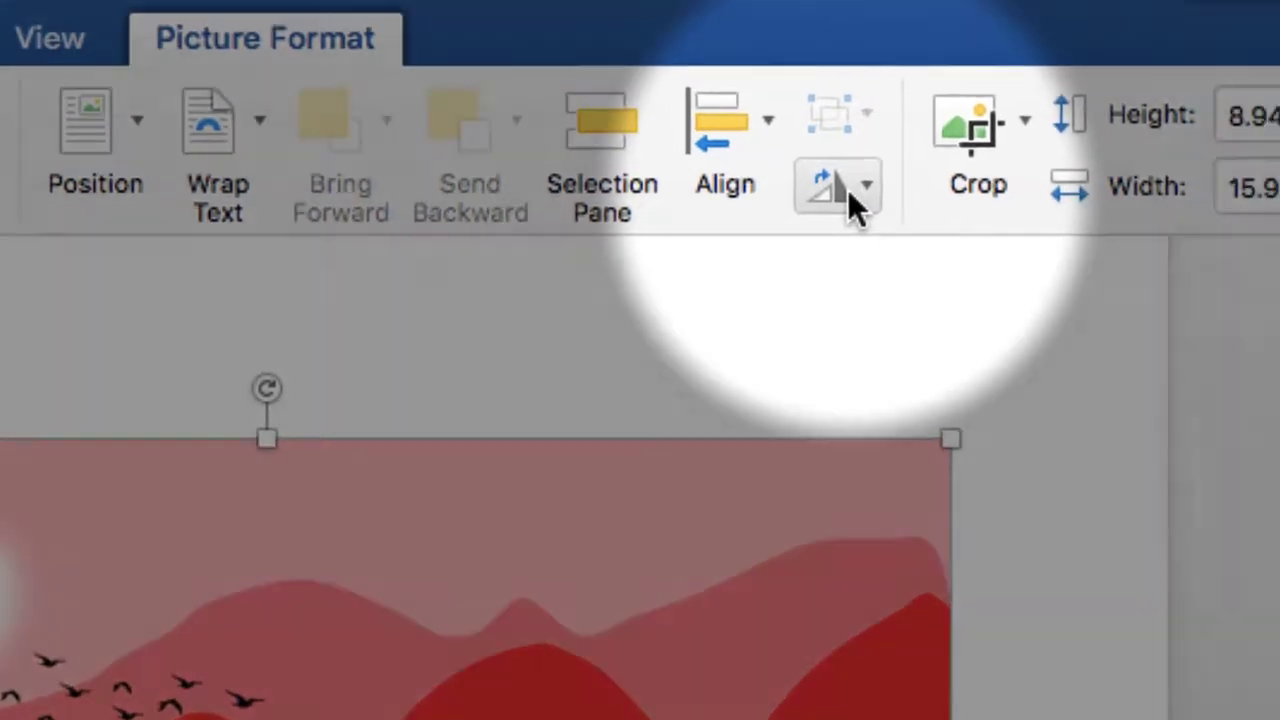
click(1095, 222)
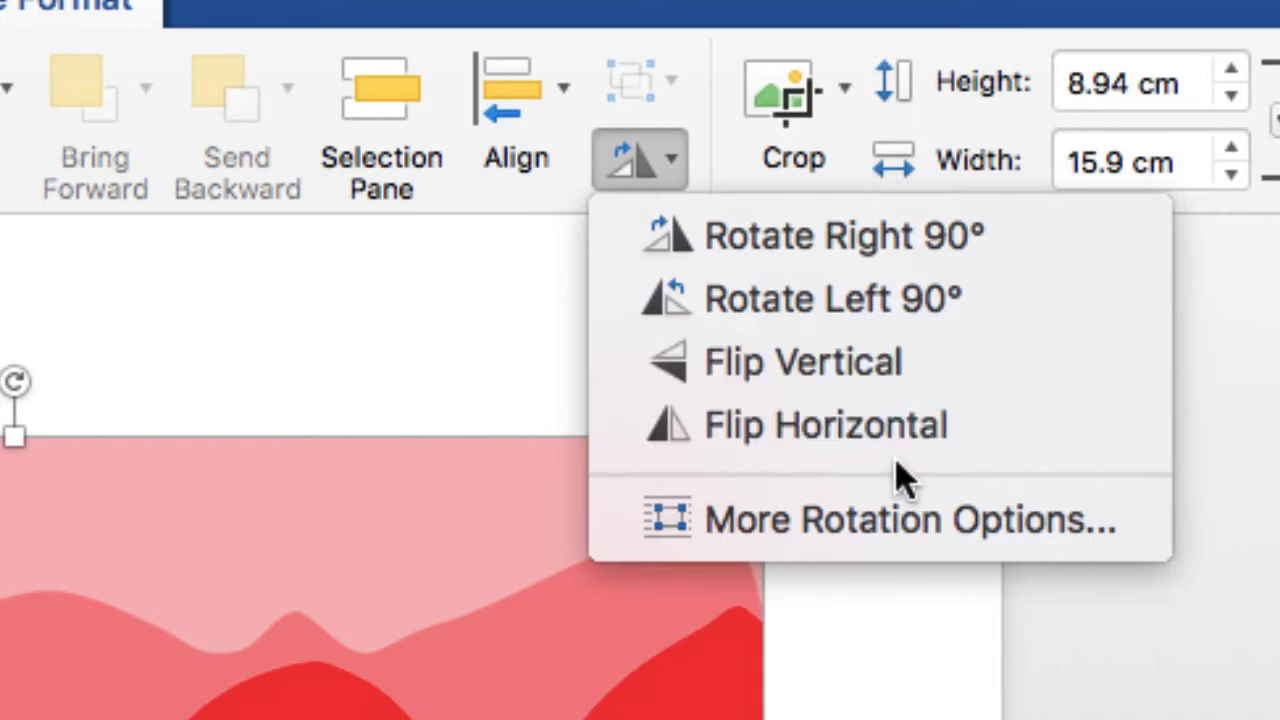
click(820, 440)
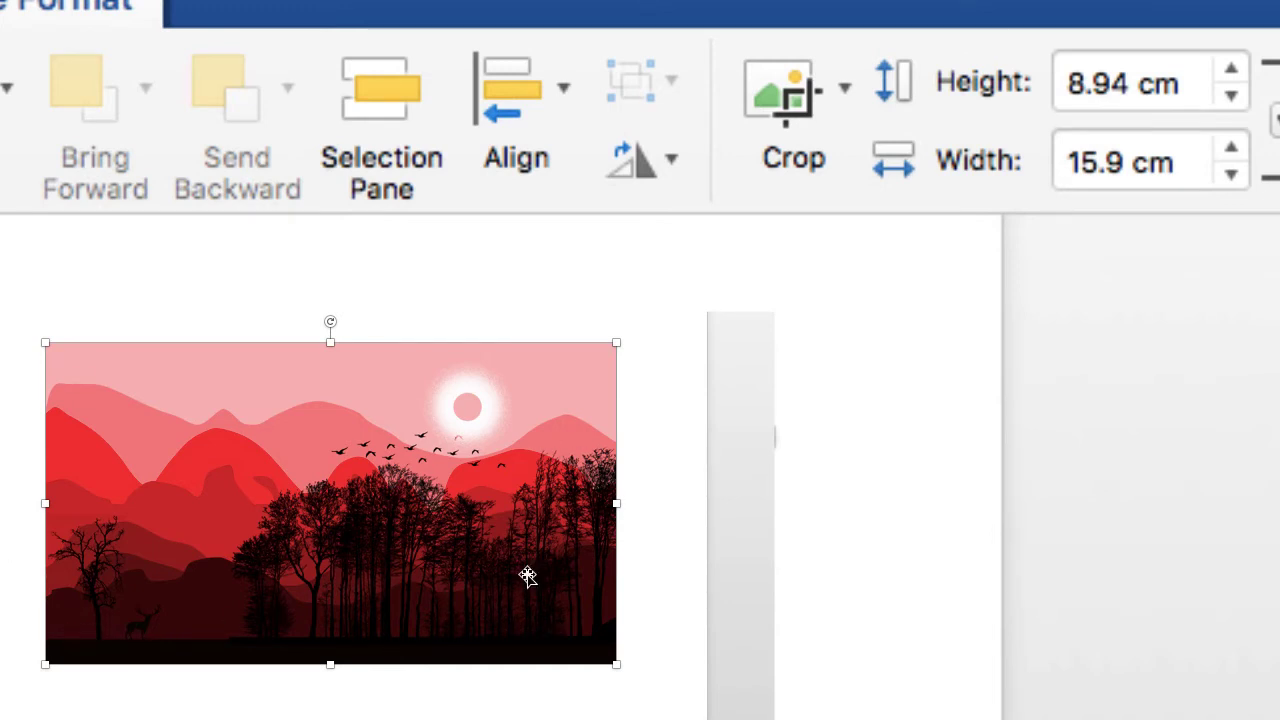
click(676, 160)
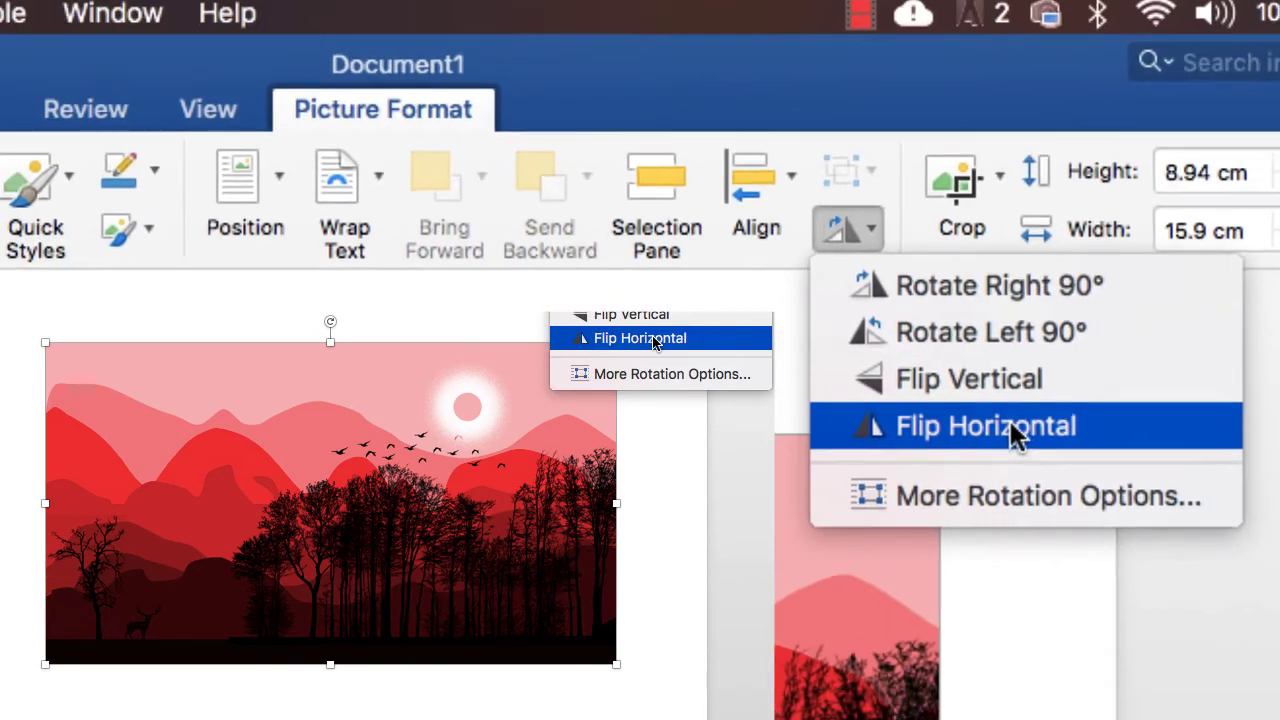
click(655, 340)
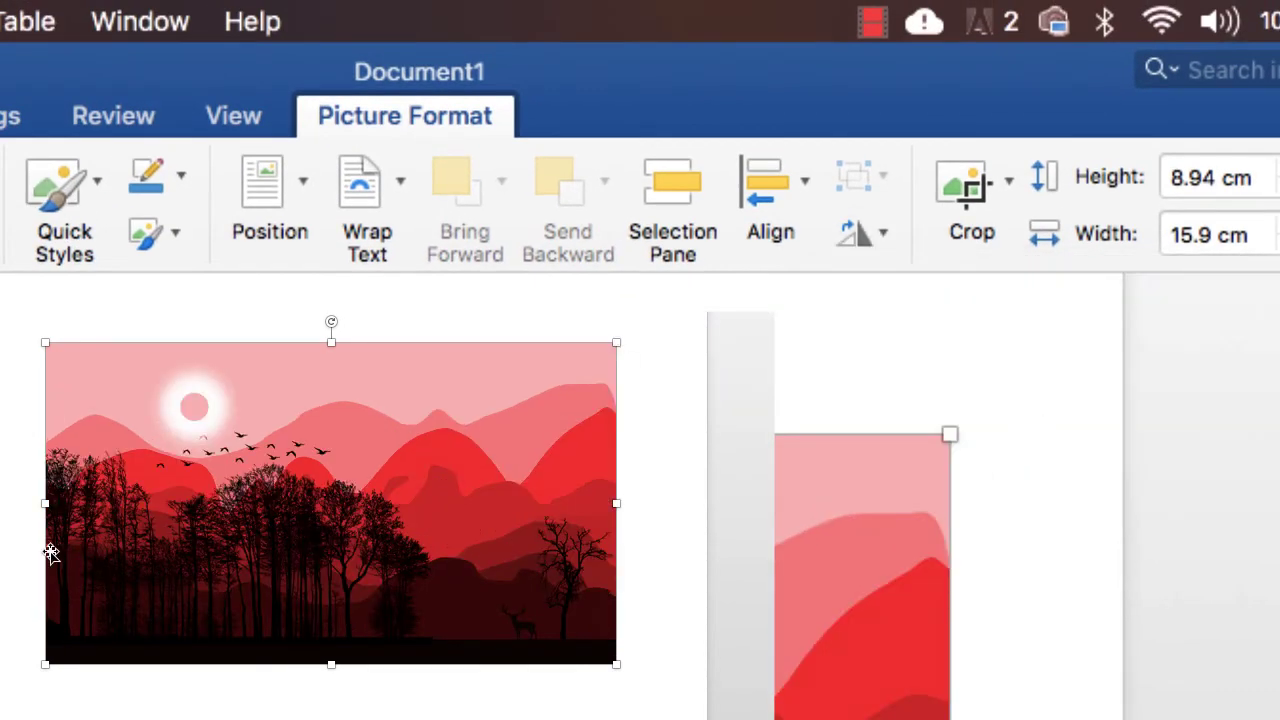
click(874, 237)
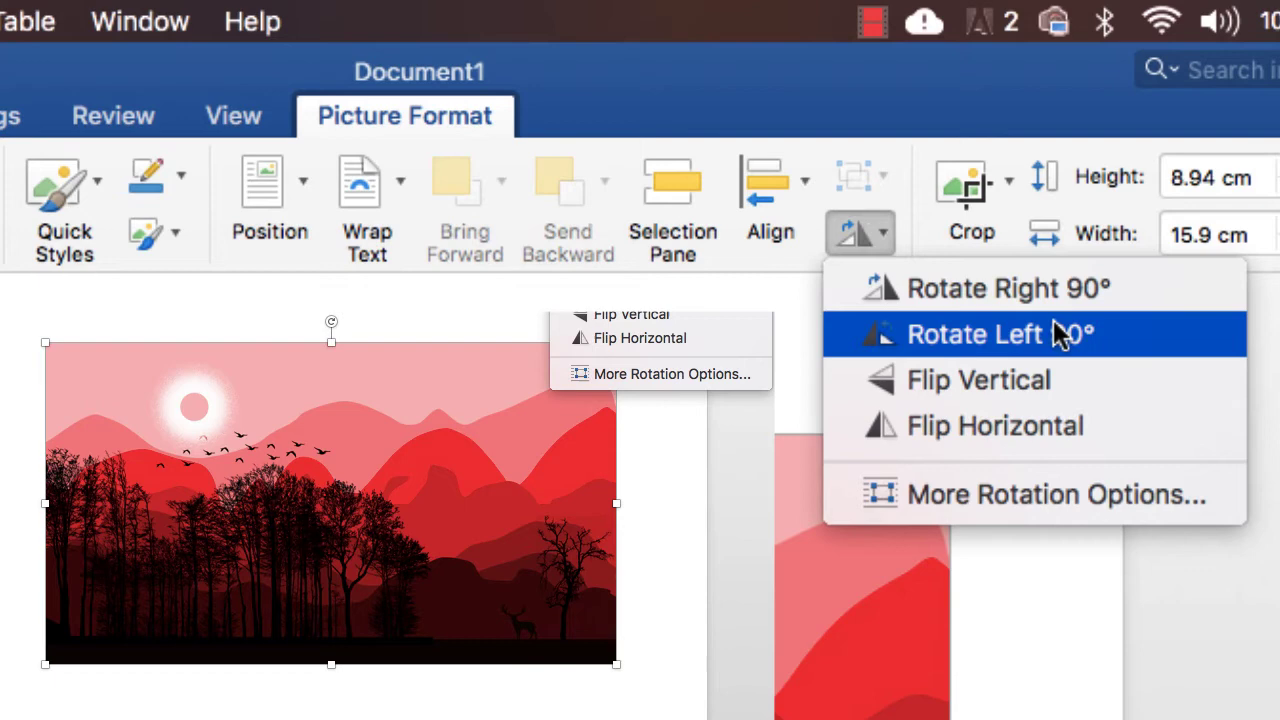
click(667, 317)
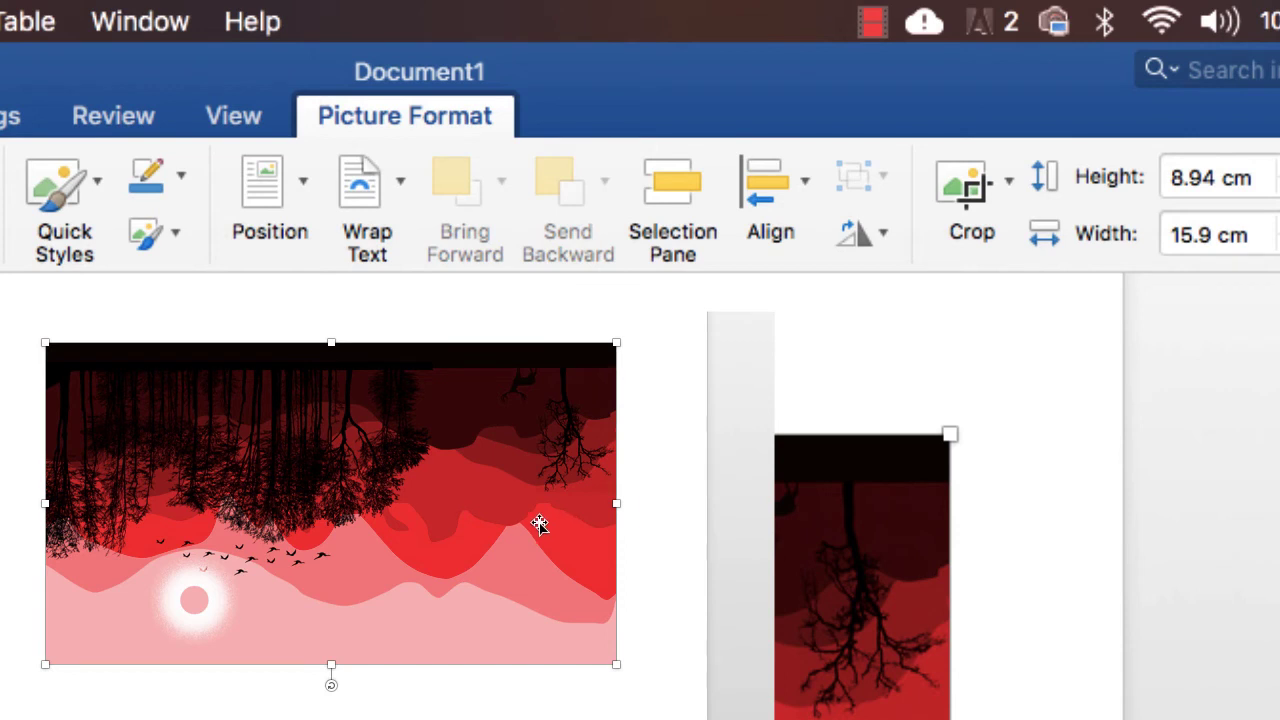
click(860, 232)
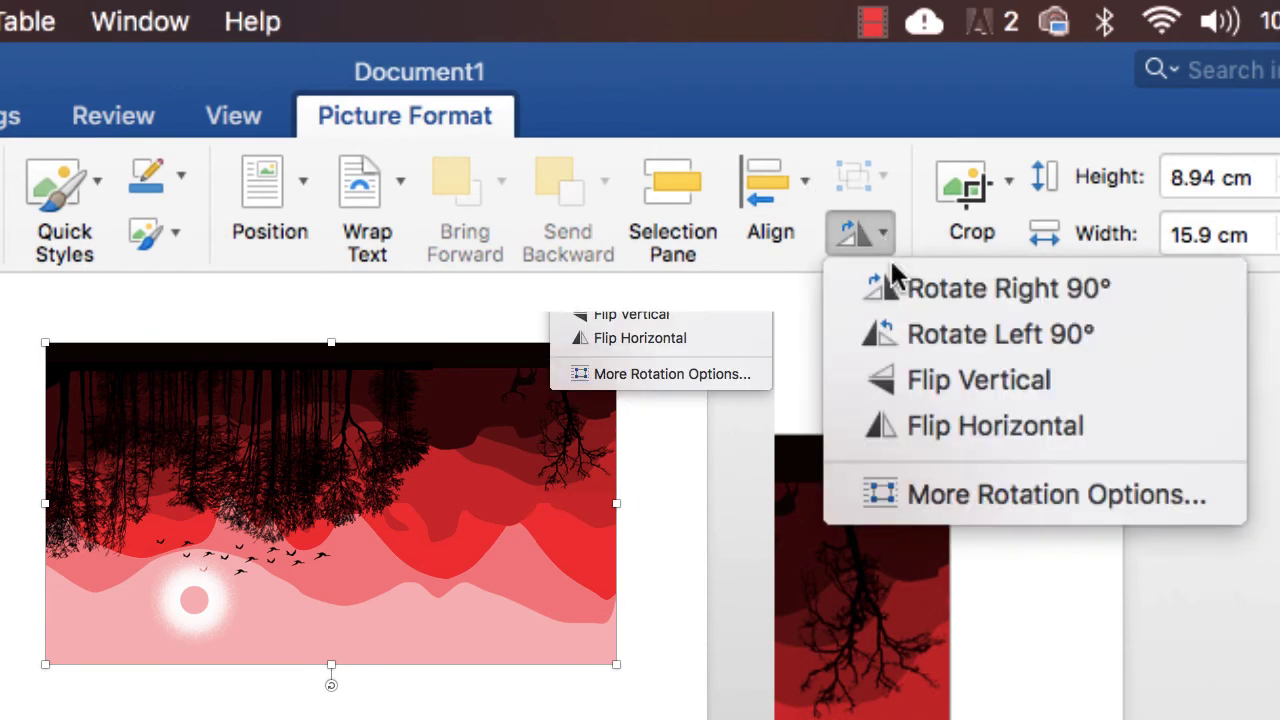
click(961, 372)
click(866, 240)
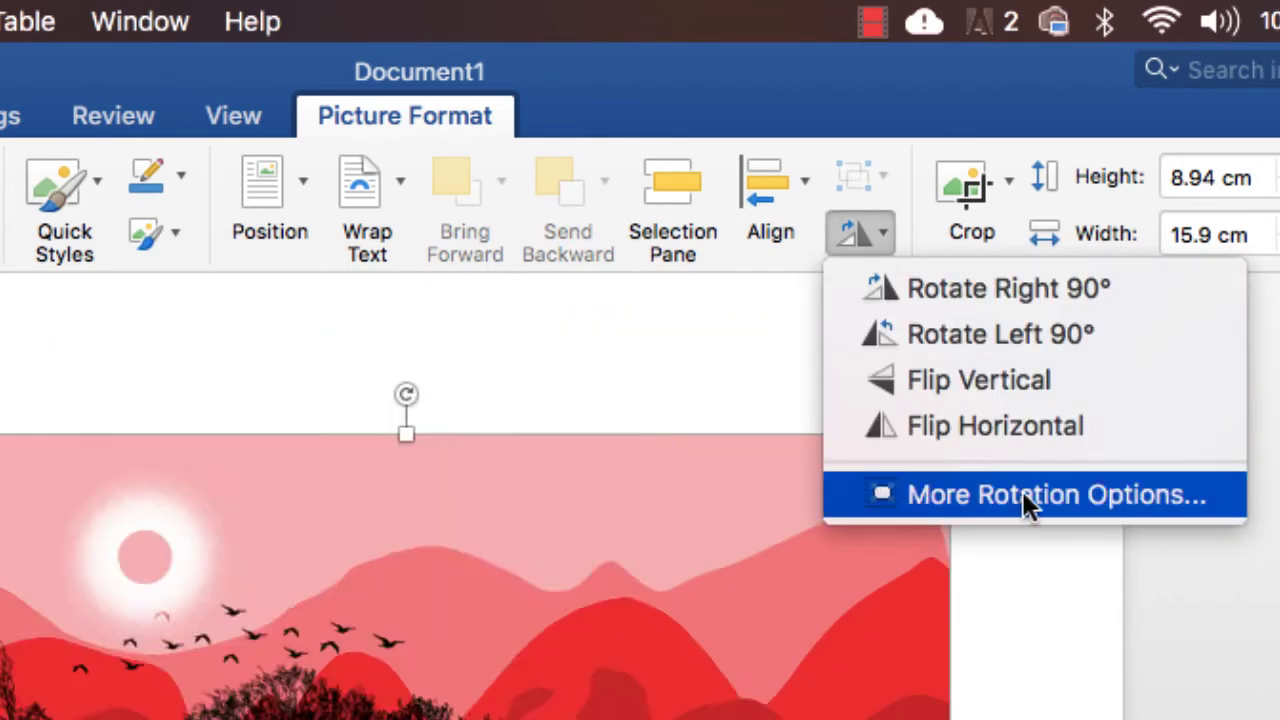
Step: Review Size, Position and Text Wrapping in the Layout dialog, then cancel without changes
click(1020, 491)
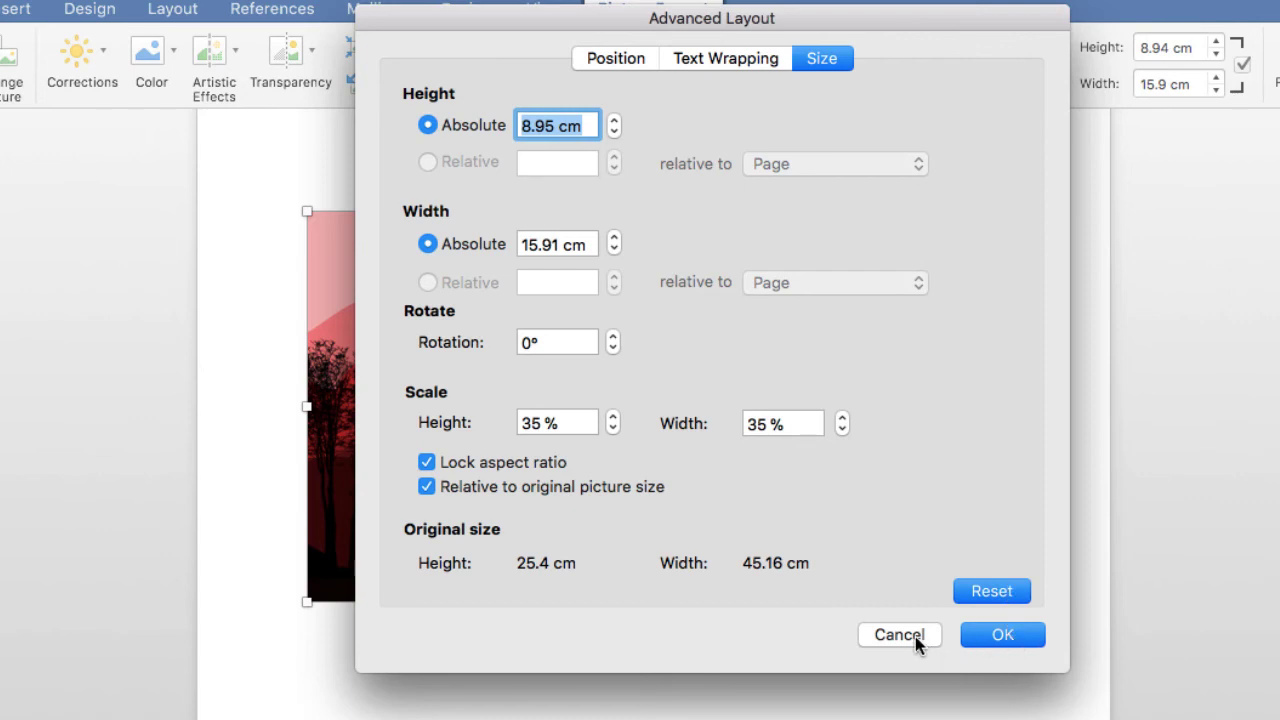
click(616, 58)
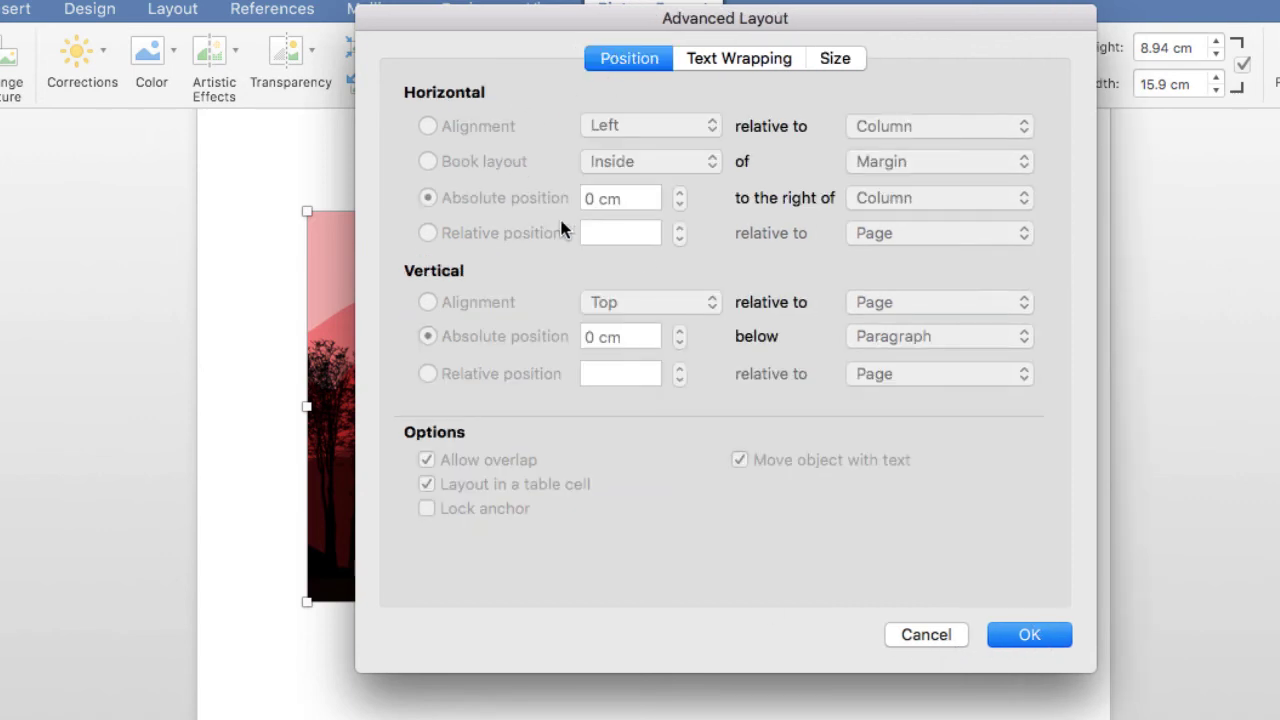
click(730, 58)
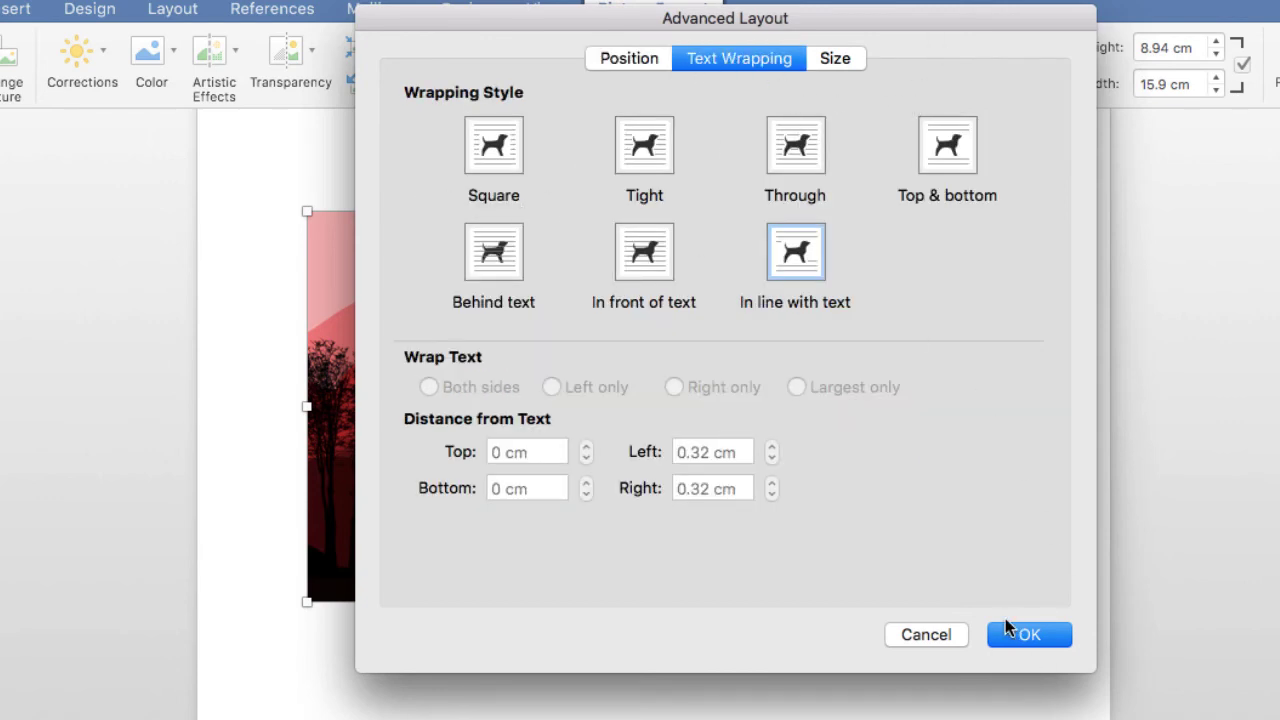
click(942, 634)
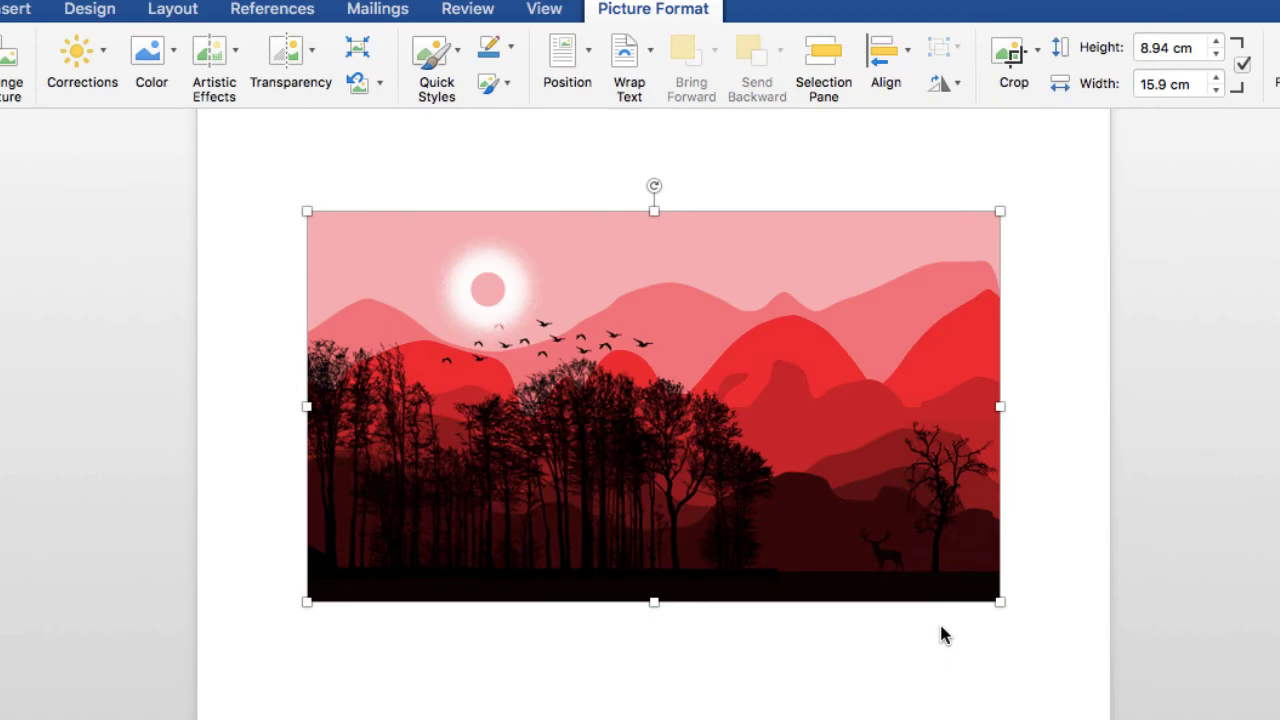